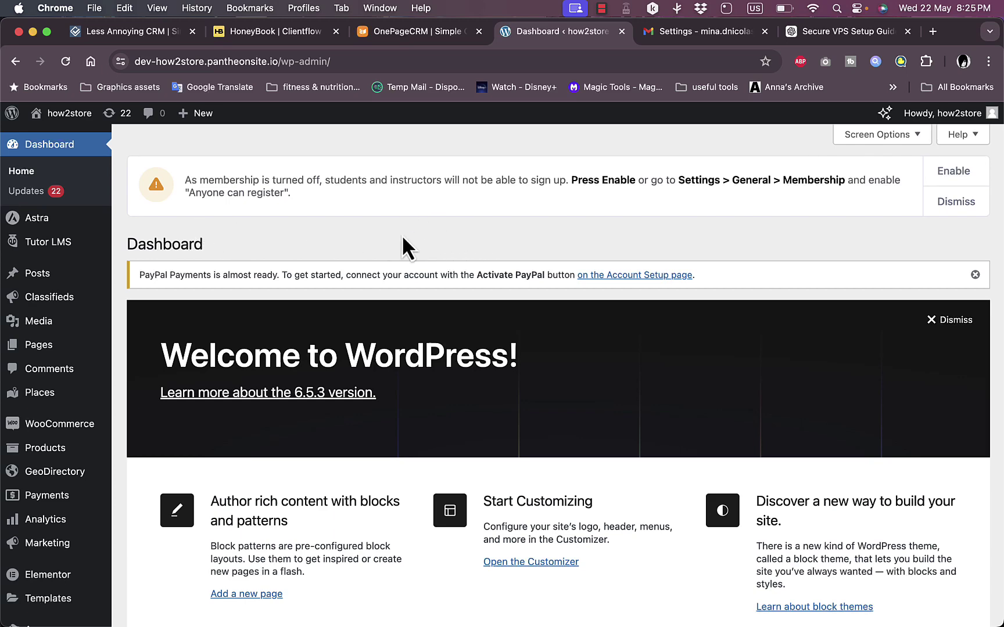
{"action": "scroll", "coordinate": [402, 247], "scroll_direction": "down", "scroll_amount": 1}
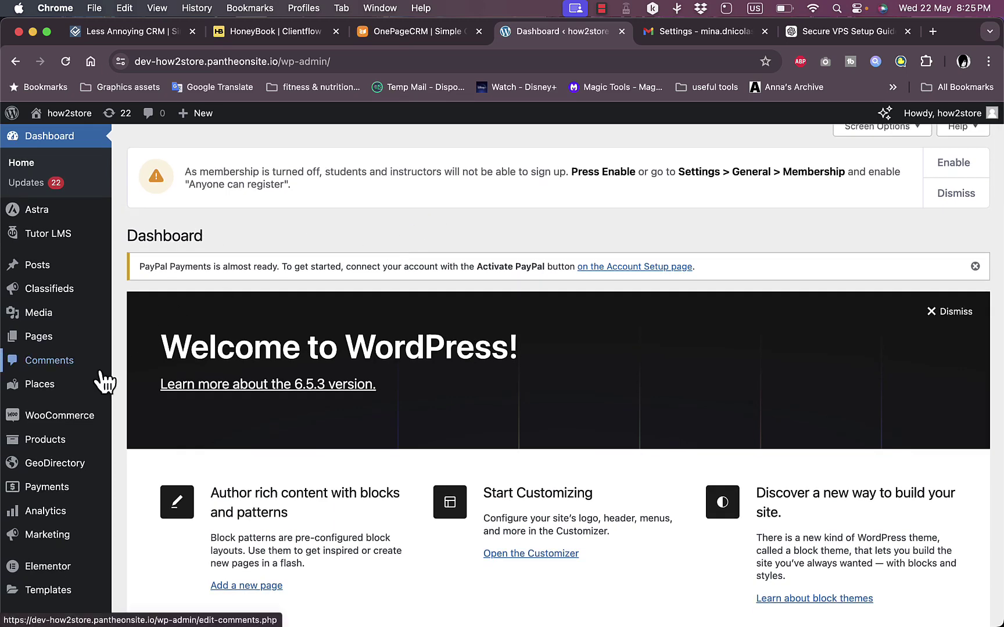
{"action": "scroll", "coordinate": [103, 384], "scroll_direction": "down", "scroll_amount": 3}
{"action": "scroll", "coordinate": [102, 385], "scroll_direction": "down", "scroll_amount": 3}
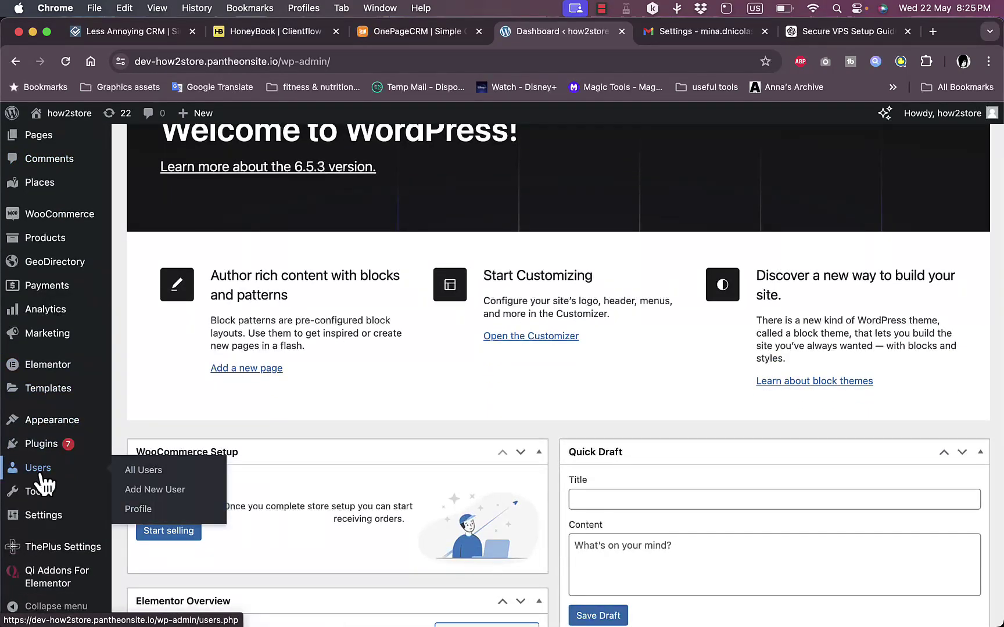
{"action": "mouse_move", "coordinate": [38, 468]}
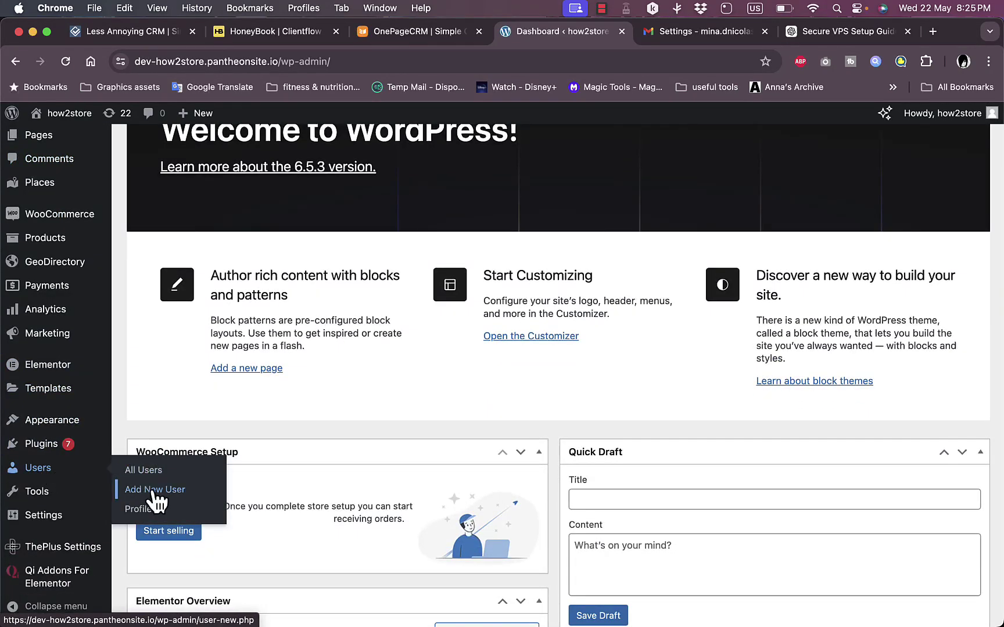
Step: Open the Add New User form and start filling in the username 'test'
{"action": "left_click", "coordinate": [156, 489]}
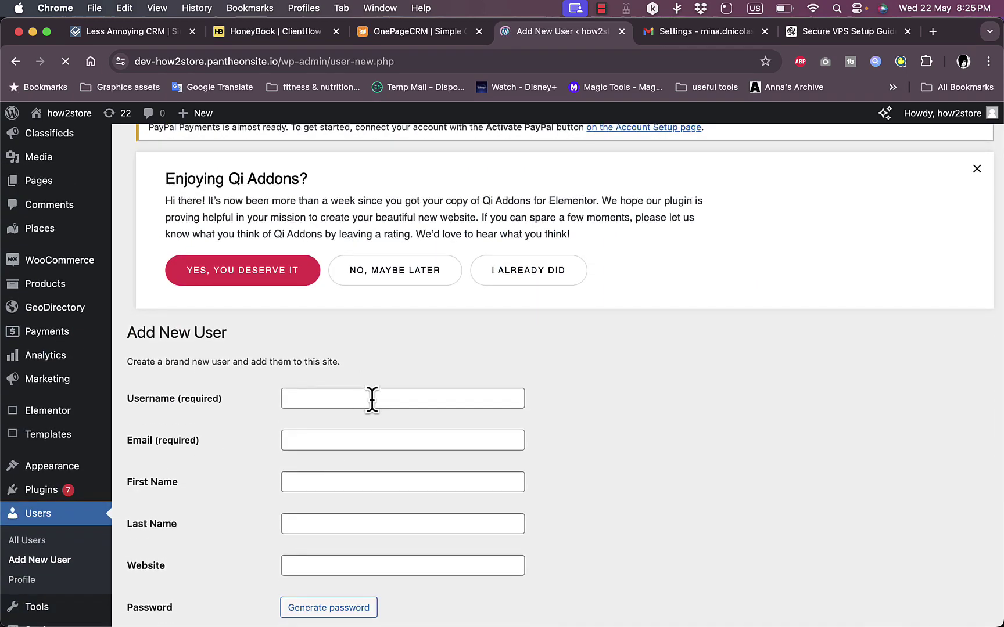
{"action": "left_click", "coordinate": [372, 400]}
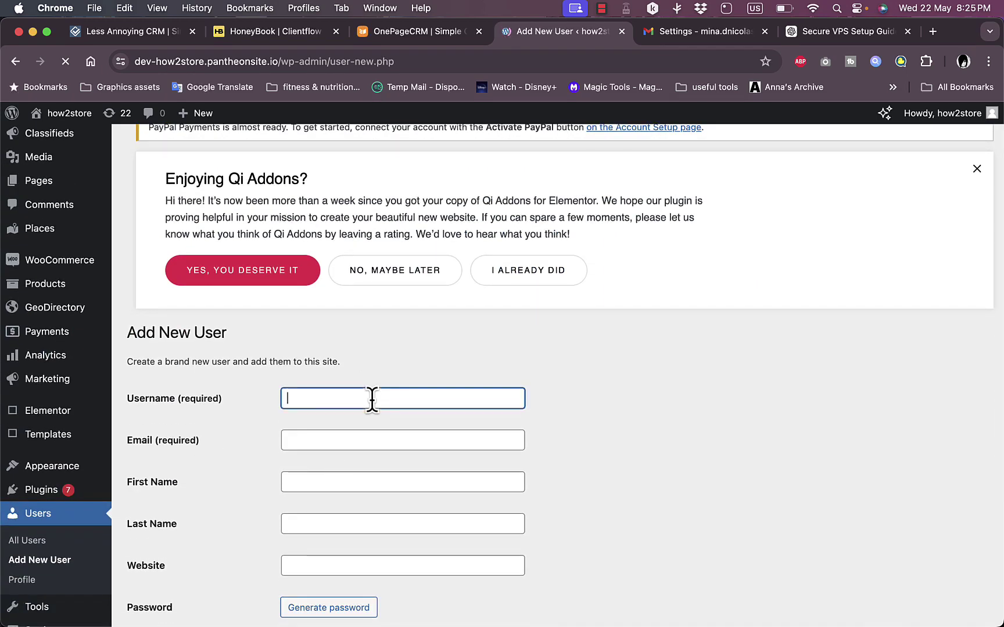
{"action": "type", "text": "test"}
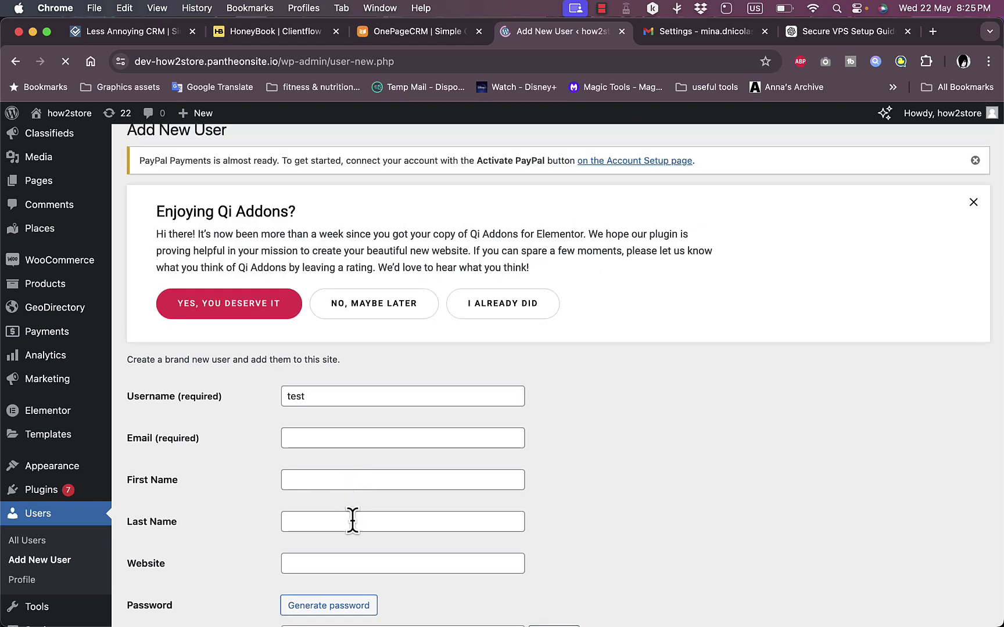
{"action": "scroll", "coordinate": [352, 521], "scroll_direction": "down", "scroll_amount": 3}
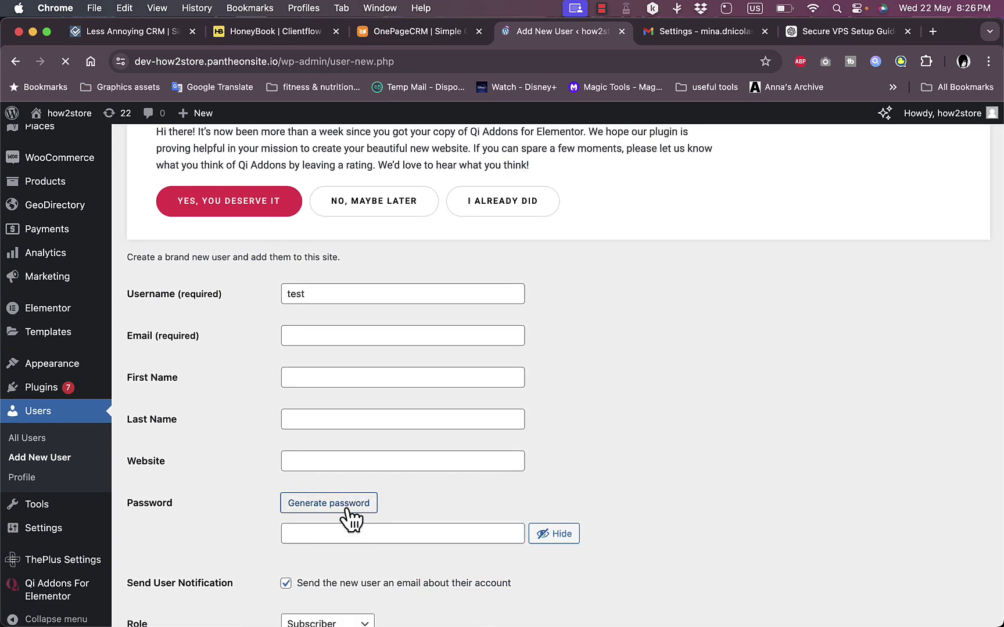
{"action": "scroll", "coordinate": [352, 519], "scroll_direction": "down", "scroll_amount": 3}
{"action": "left_click", "coordinate": [343, 406]}
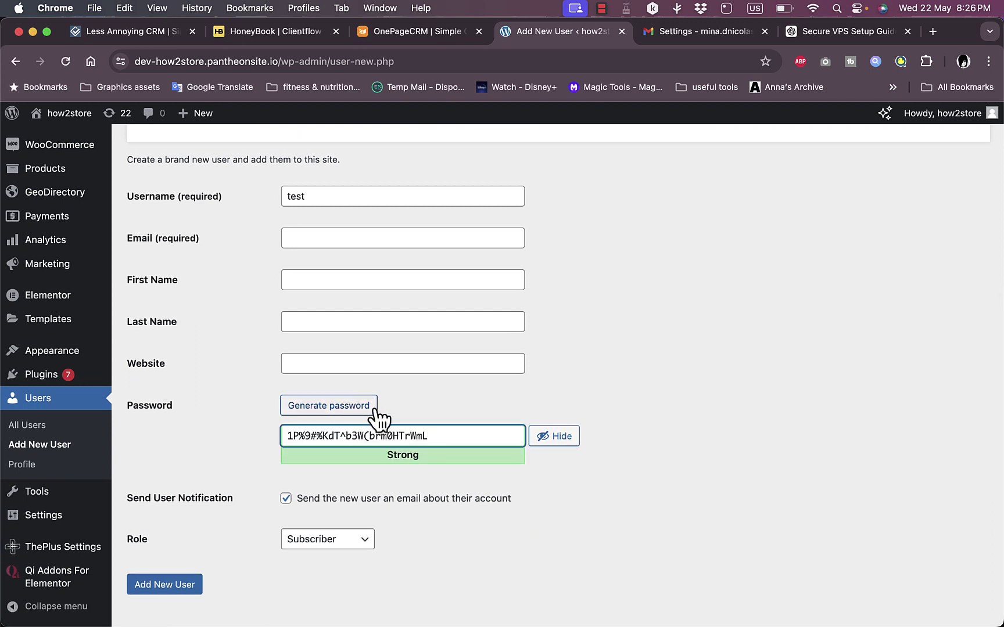
{"action": "left_click_drag", "start_coordinate": [429, 436], "coordinate": [287, 437]}
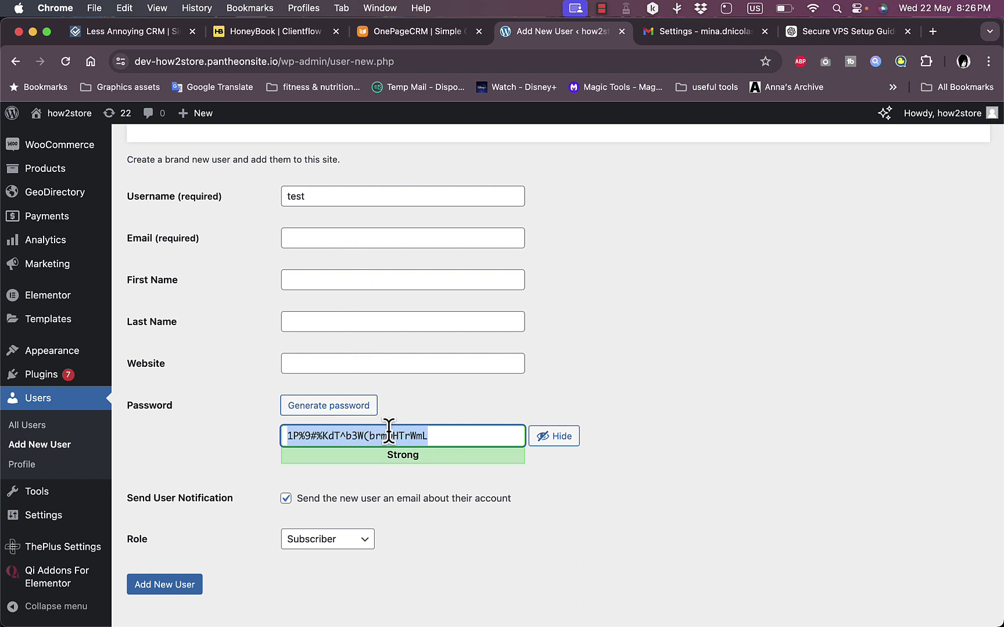
{"action": "scroll", "coordinate": [225, 505], "scroll_direction": "down", "scroll_amount": 2}
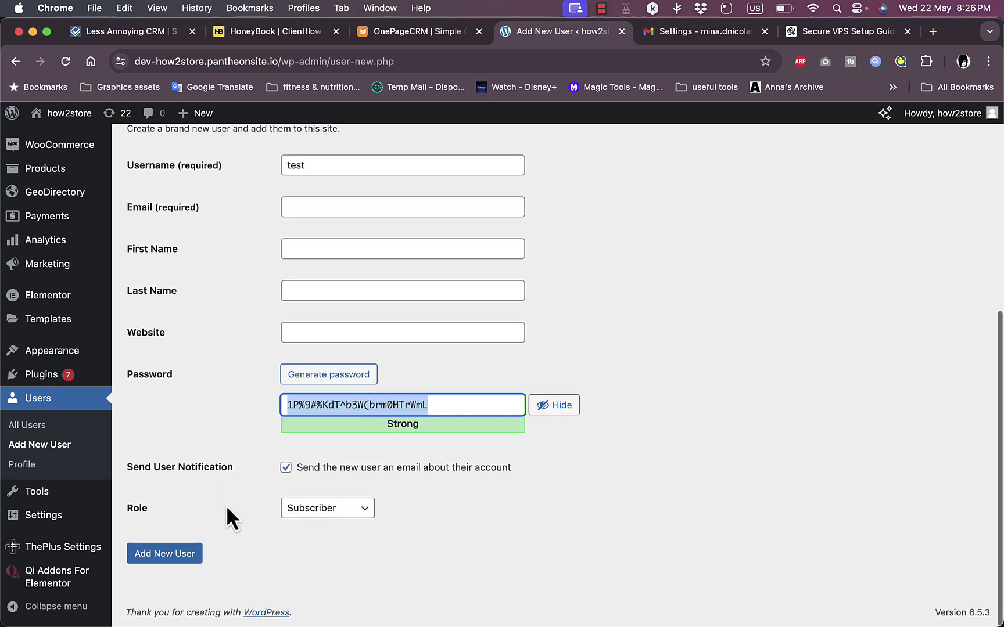
{"action": "left_click", "coordinate": [357, 512]}
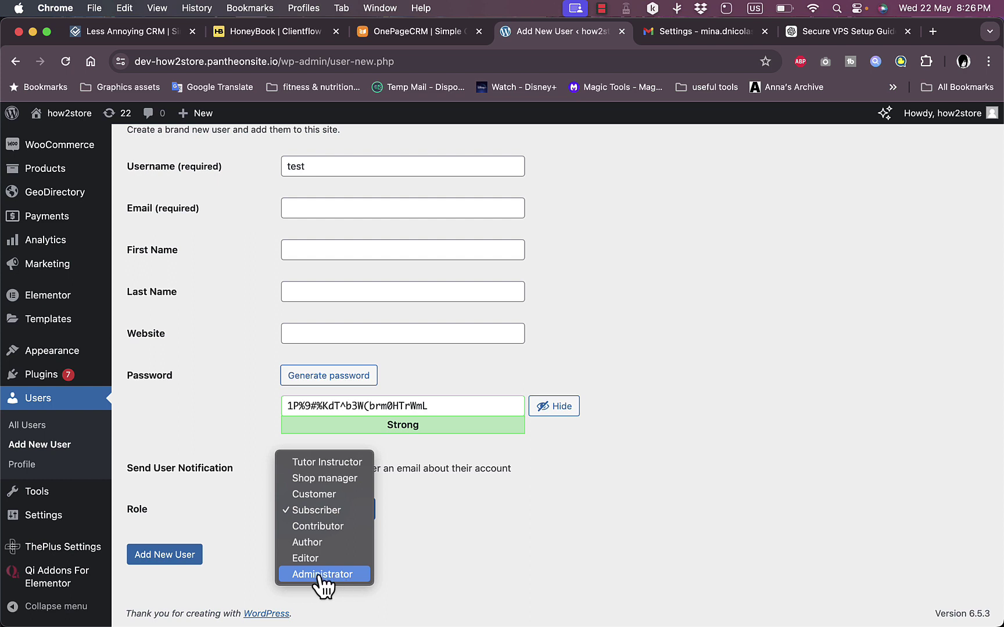
{"action": "left_click", "coordinate": [410, 545]}
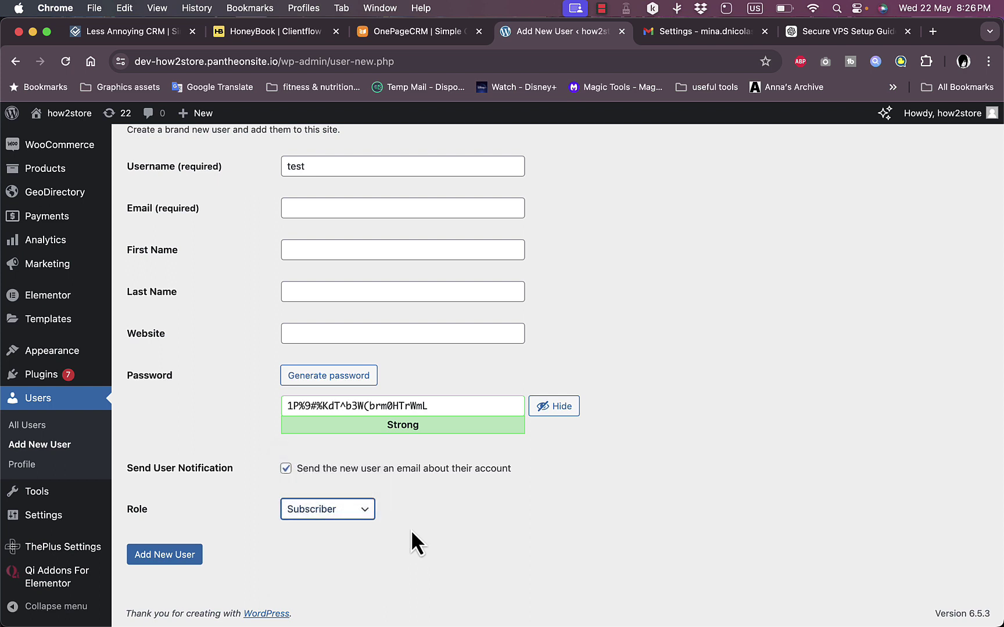
{"action": "scroll", "coordinate": [411, 533], "scroll_direction": "up", "scroll_amount": 3}
{"action": "scroll", "coordinate": [411, 526], "scroll_direction": "up", "scroll_amount": 2}
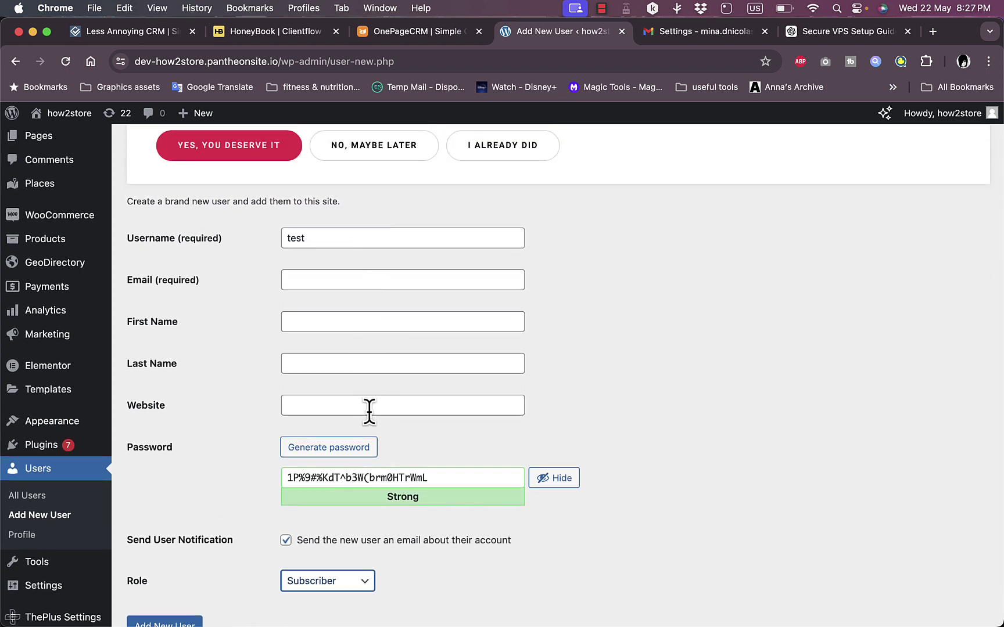
{"action": "scroll", "coordinate": [365, 415], "scroll_direction": "down", "scroll_amount": 3}
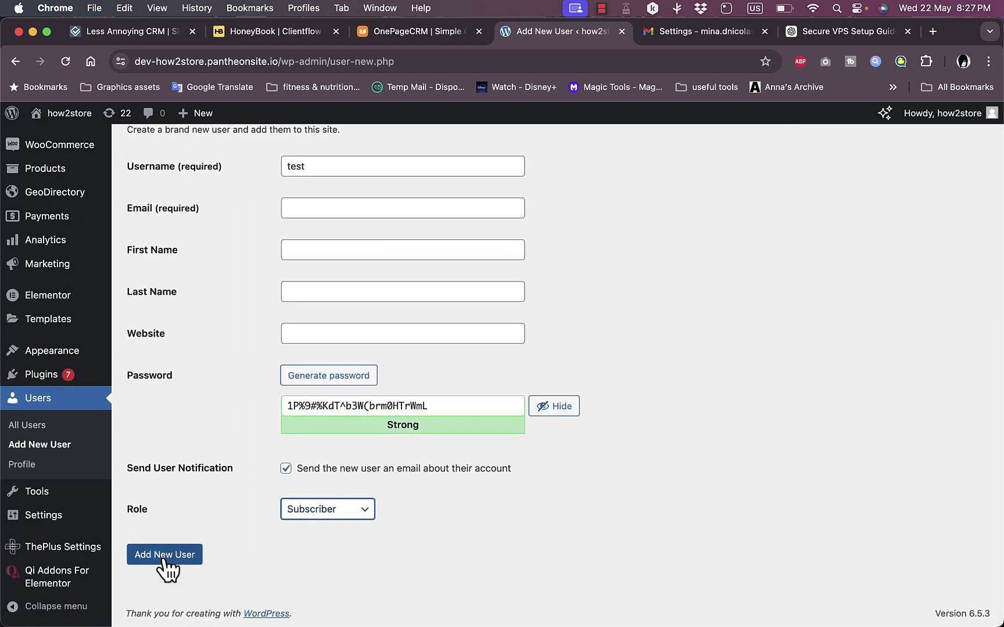